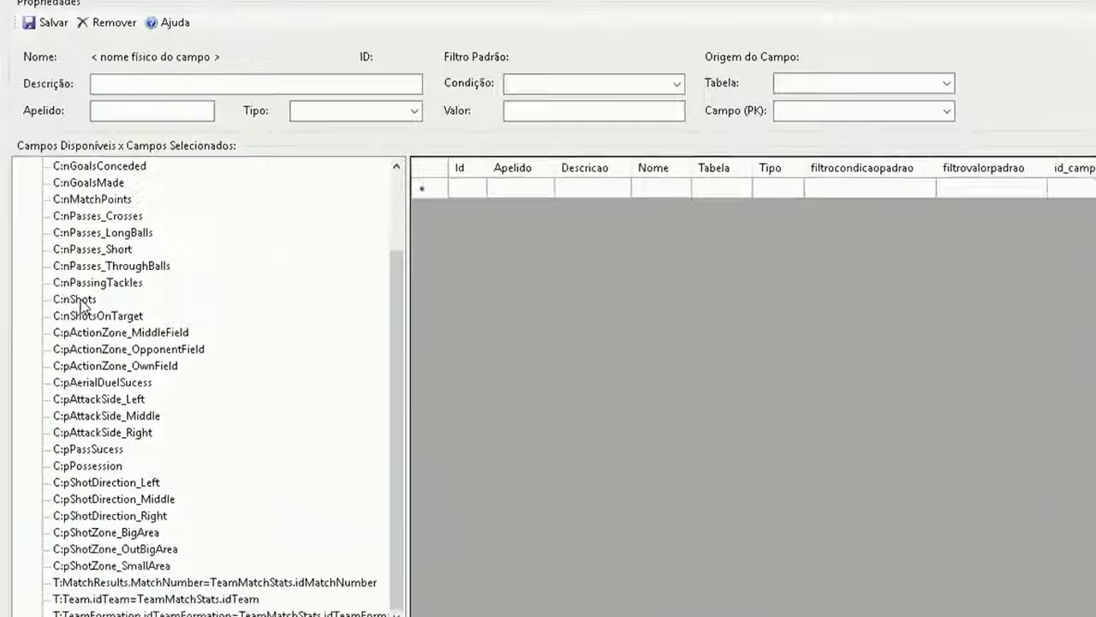
Preview the data of the nShots field, the related MatchResults table, and that table's MatchTime and MatchNumber fields
double_click(187, 122)
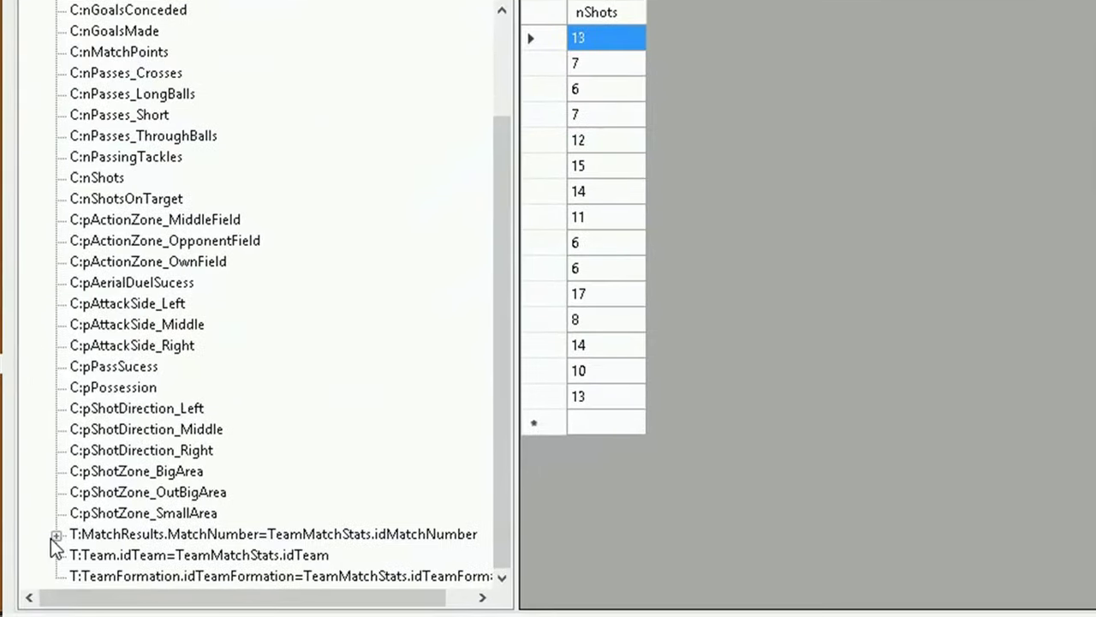
double_click(107, 537)
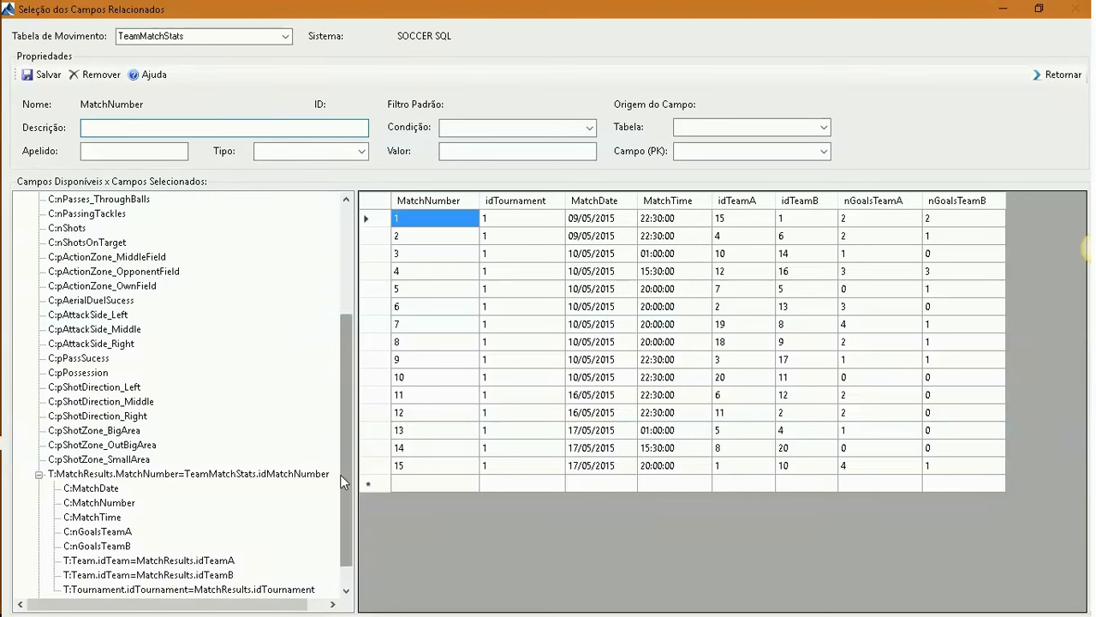
left_click_drag(340, 474, 340, 492)
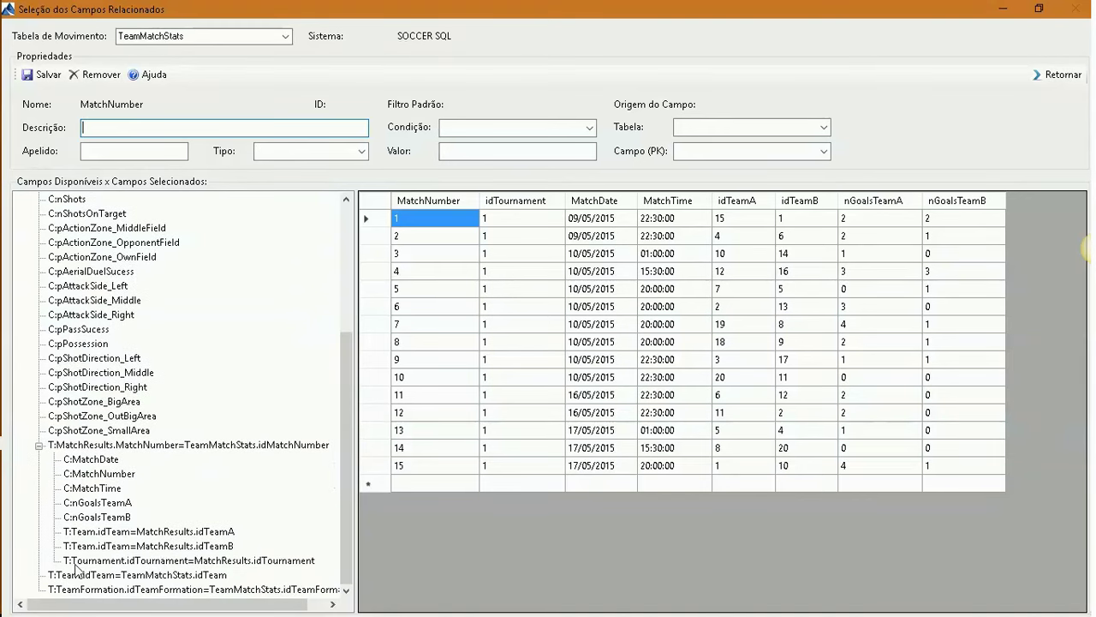
left_click(96, 488)
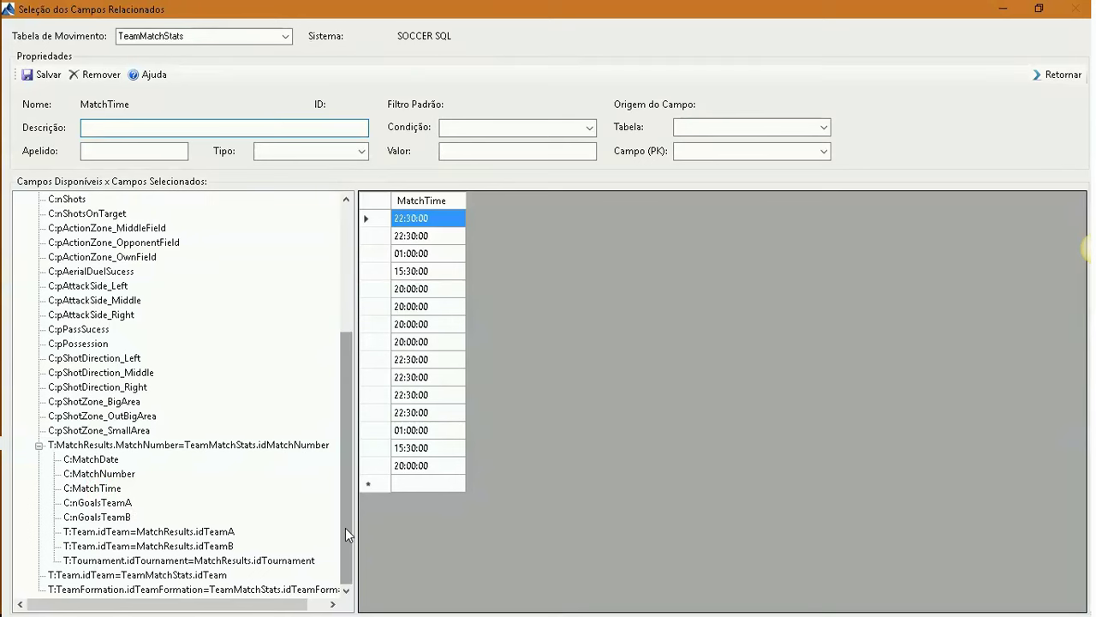
left_click_drag(344, 528, 343, 381)
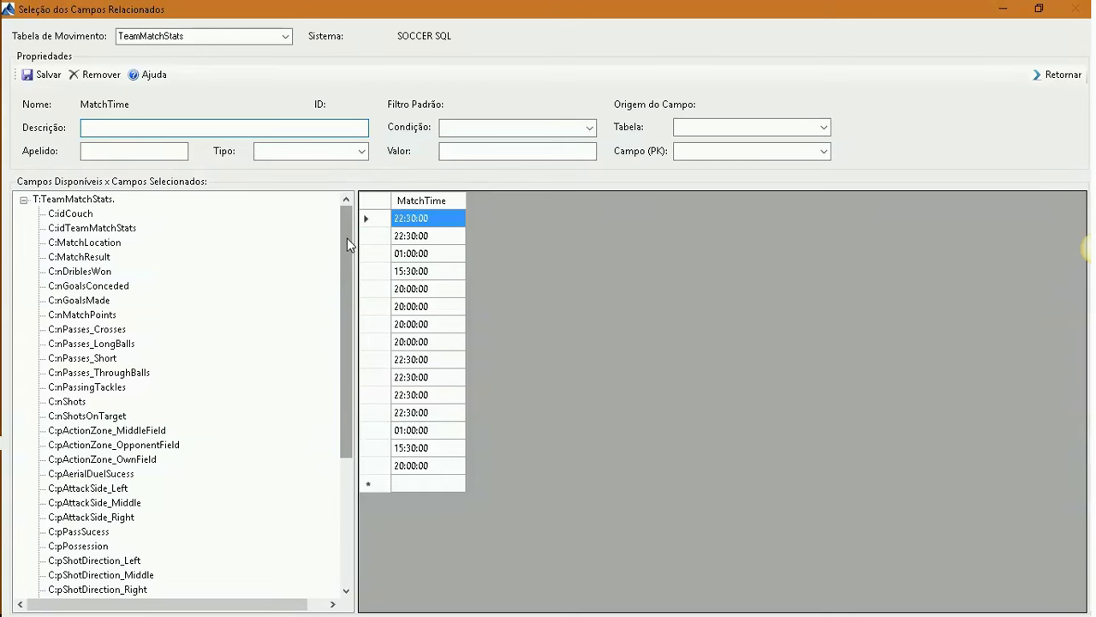
left_click_drag(347, 238, 347, 377)
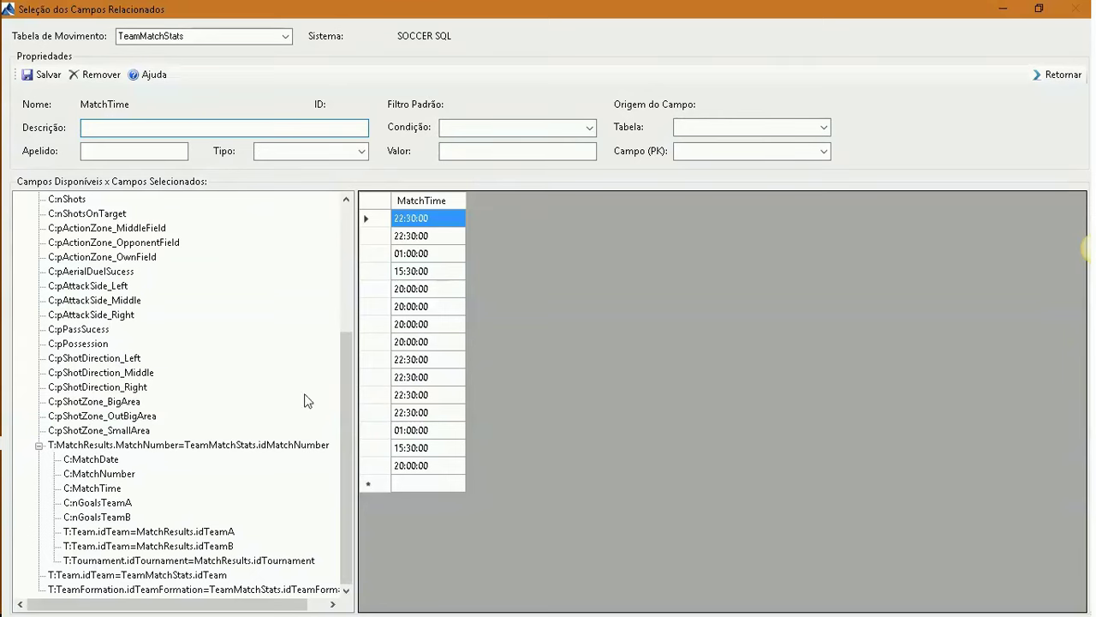
double_click(110, 474)
left_click(109, 477)
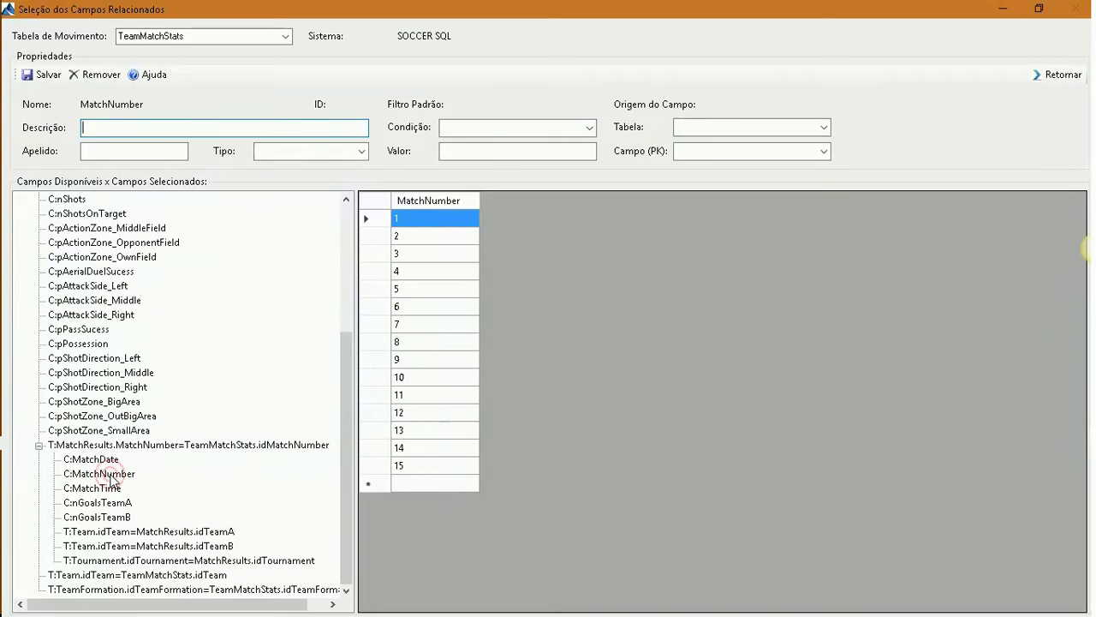
Expand the Team table linked through MatchResults.idTeamA and load its dsTeam field for configuration
double_click(118, 533)
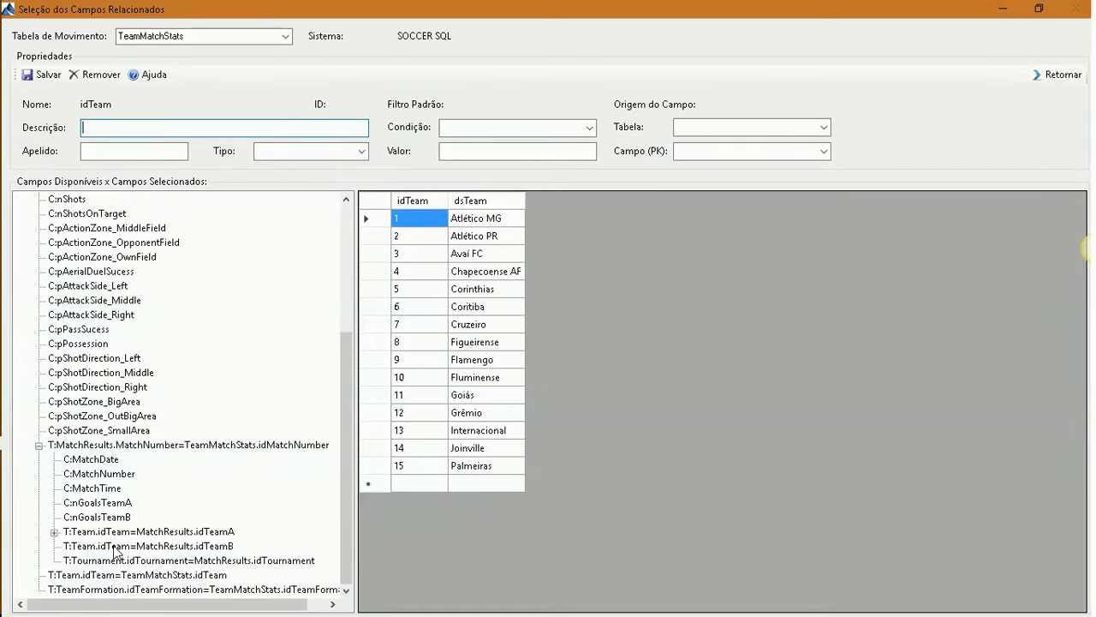
left_click(343, 488)
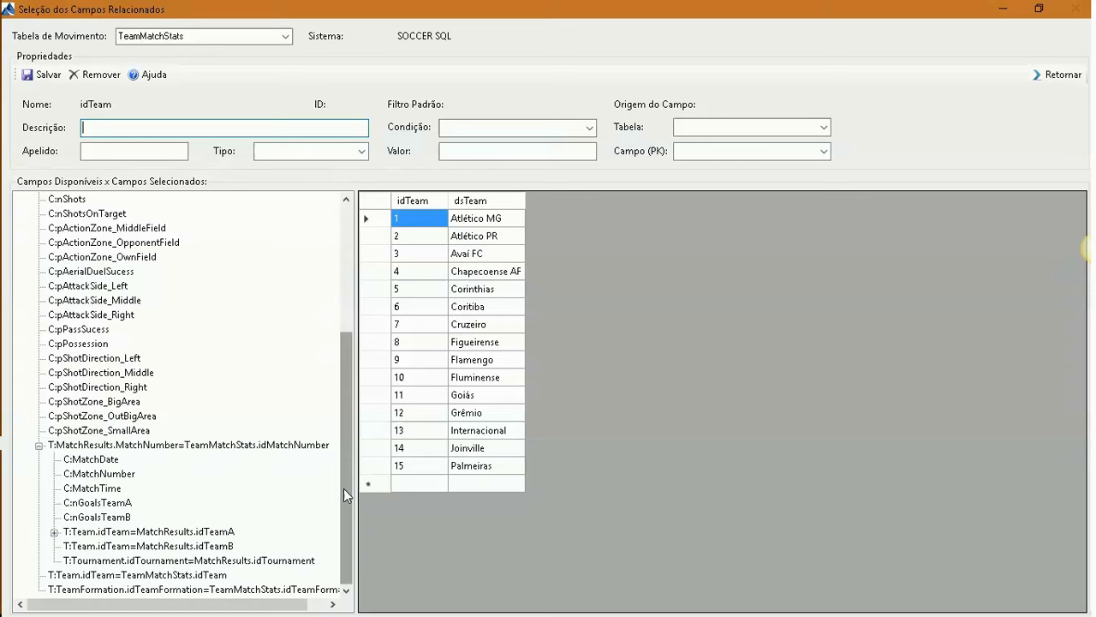
left_click(53, 531)
double_click(101, 545)
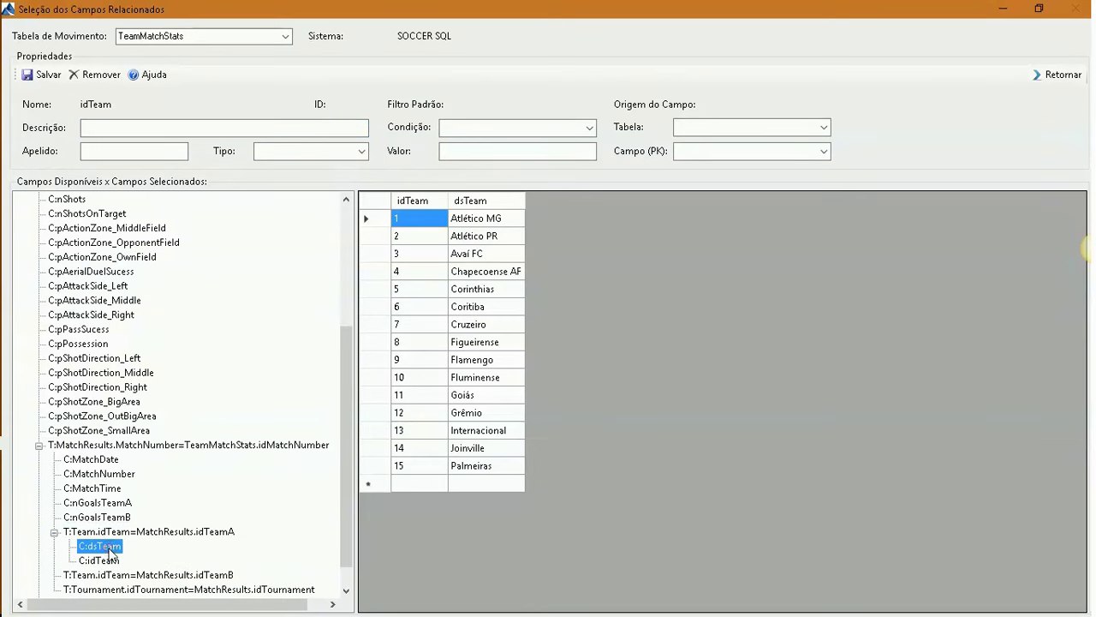
Describe dsTeam as "Nome do time" with the alias nome_time and type C: Campo Caracter, and save the field
left_click(159, 129)
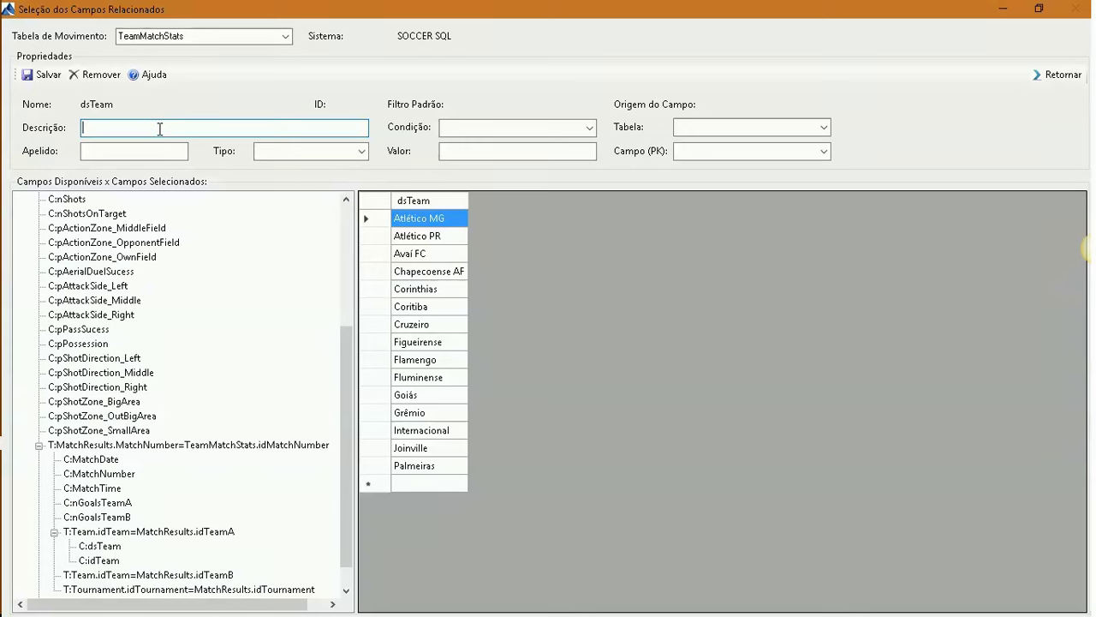
type("Nome do time")
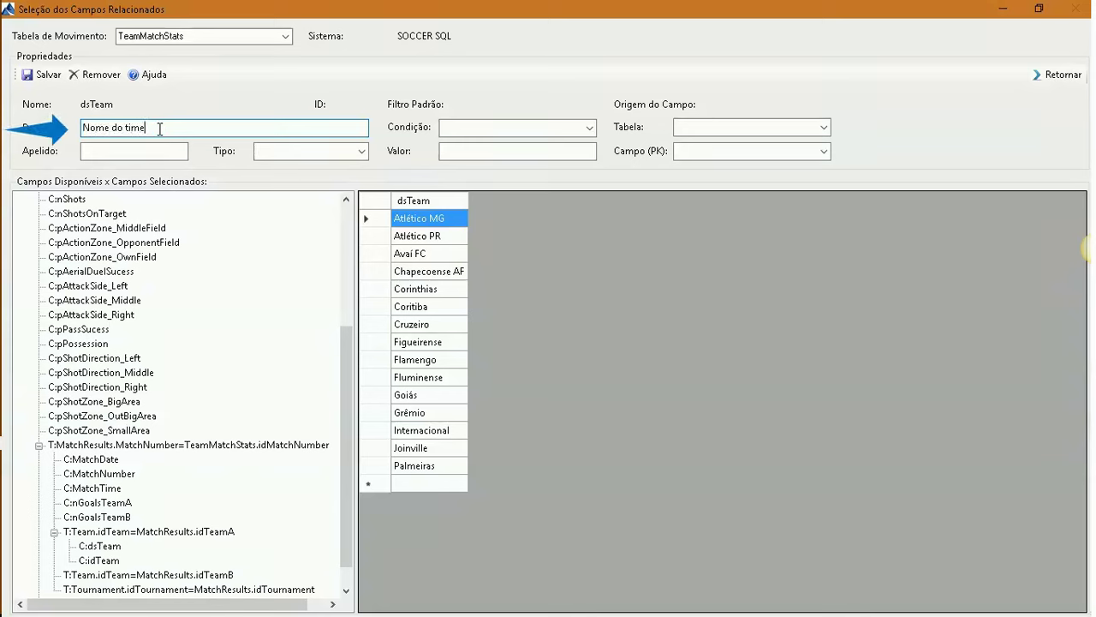
left_click(135, 151)
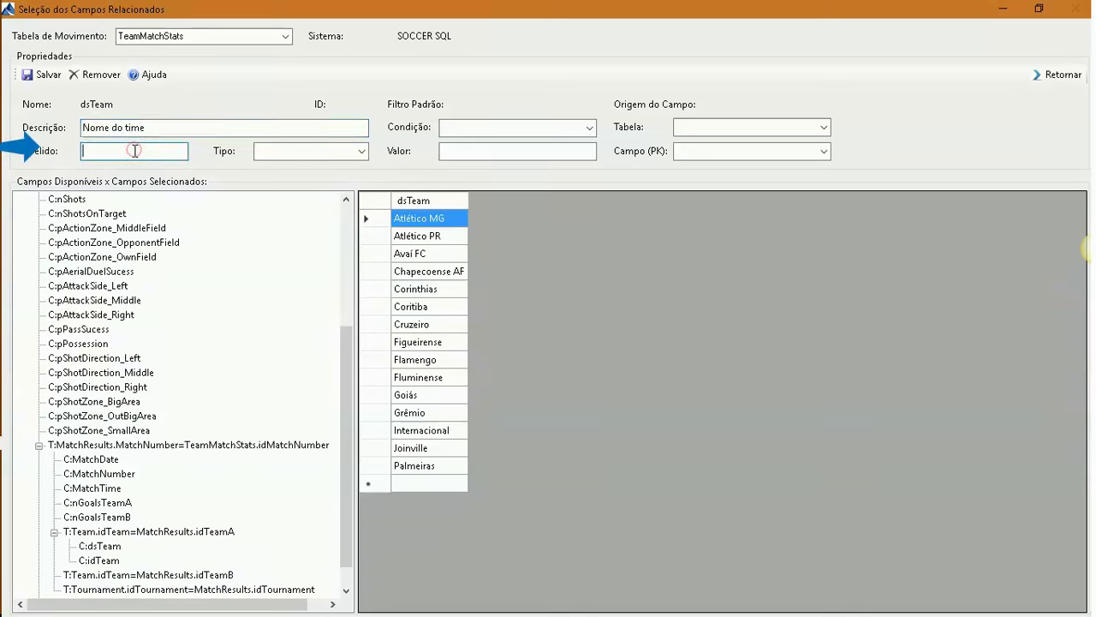
type("nome_time")
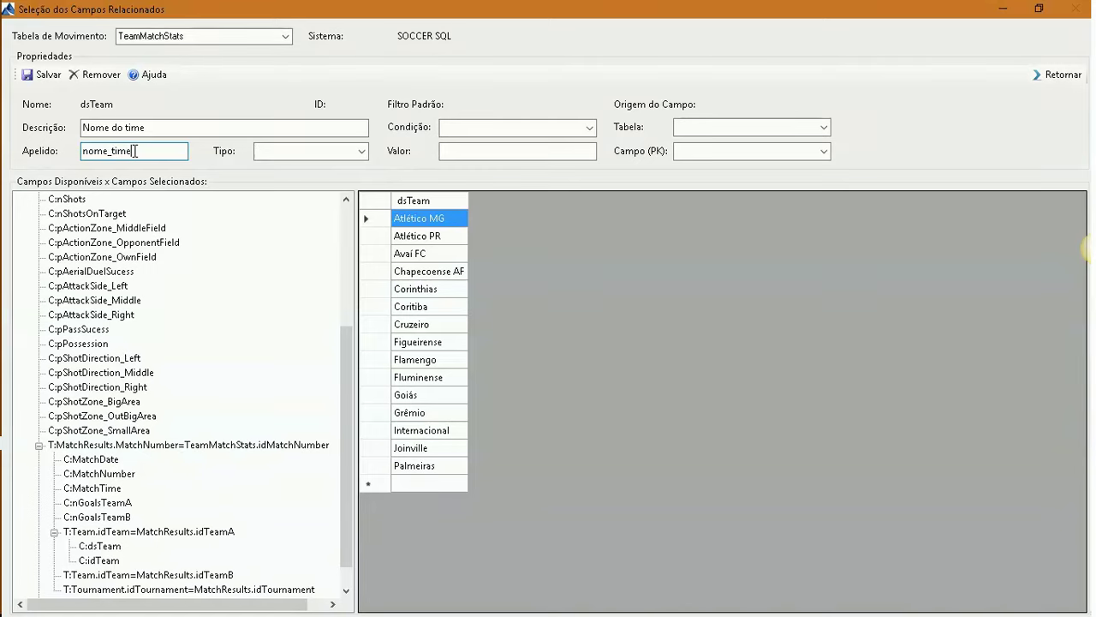
left_click(360, 154)
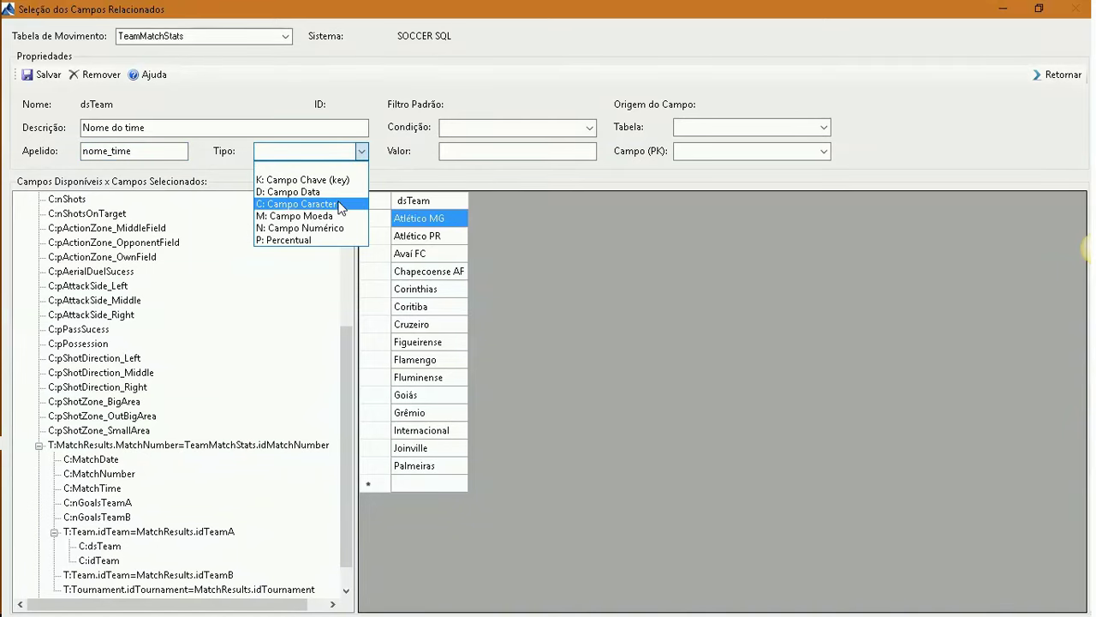
left_click(340, 208)
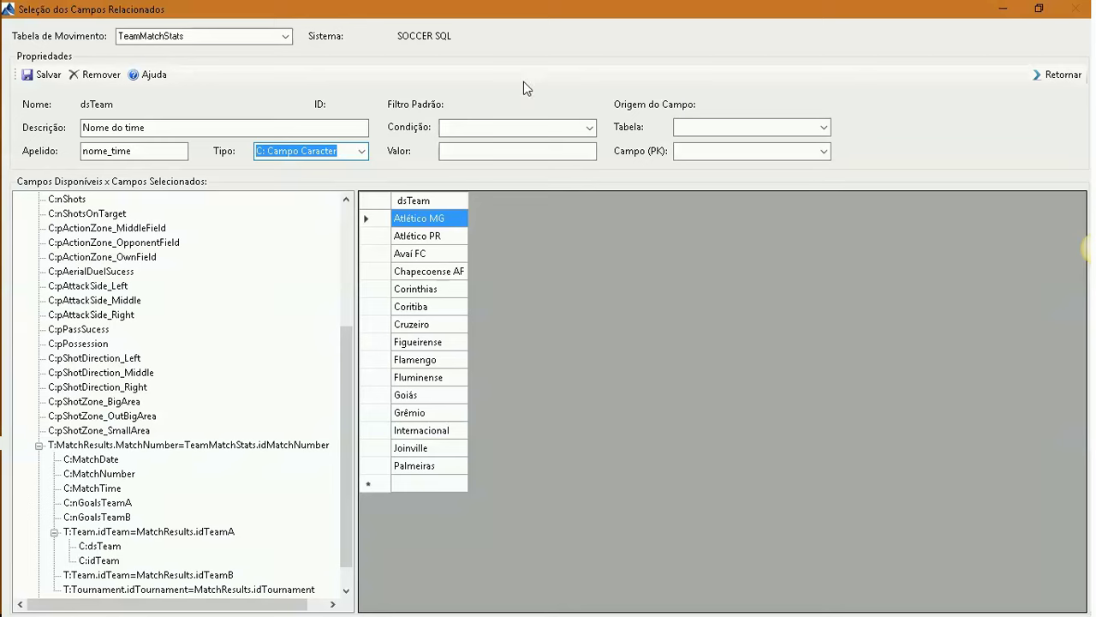
left_click(43, 75)
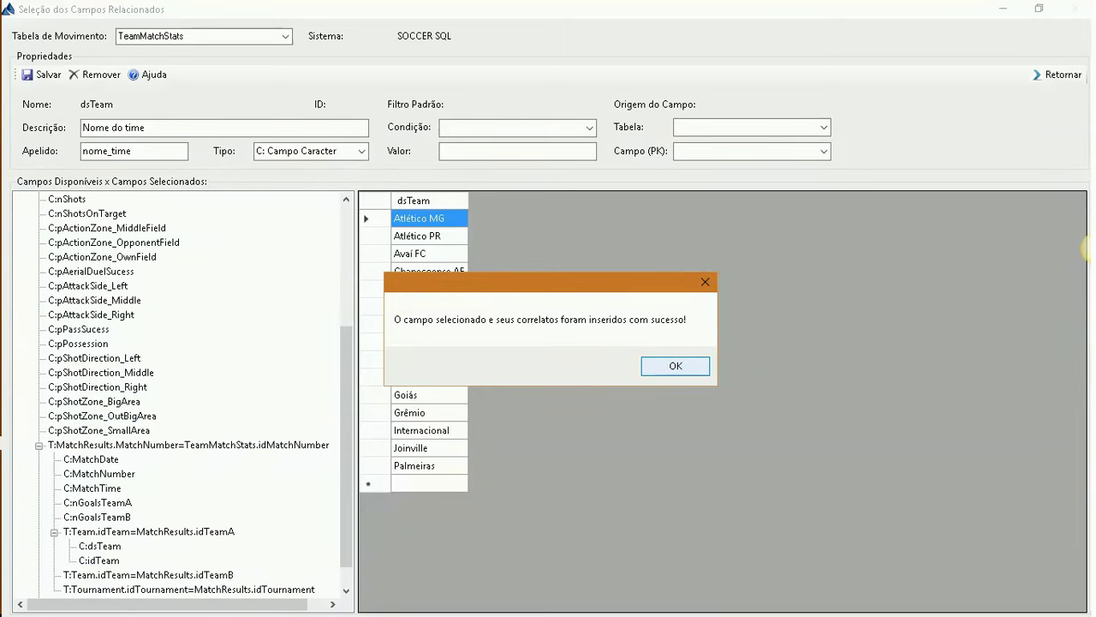
left_click(681, 369)
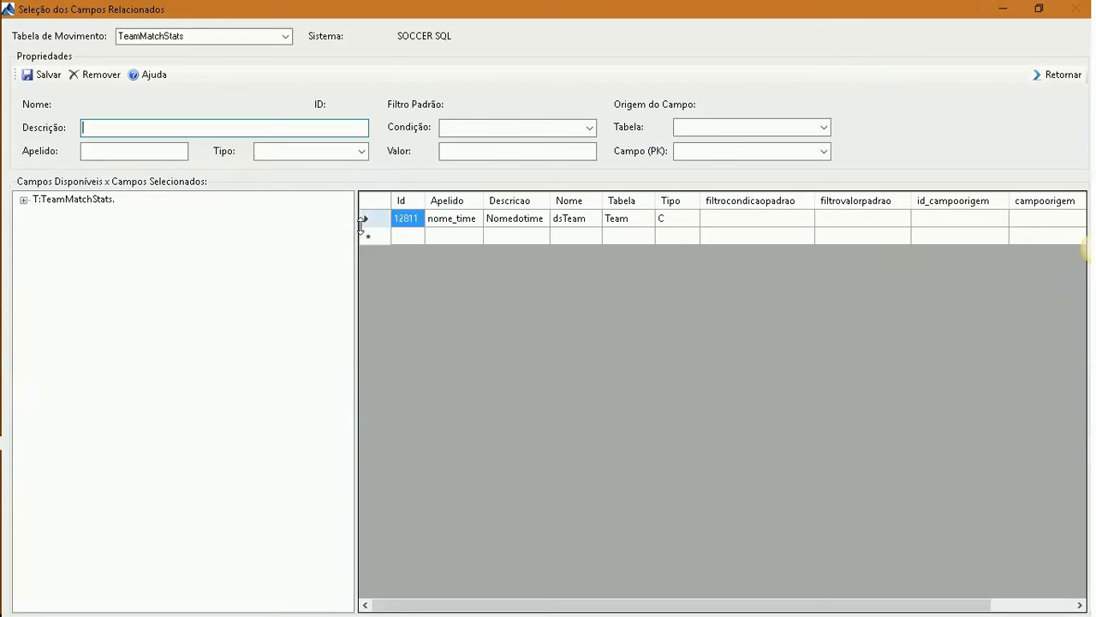
Load the nShotsOnTarget field of TeamMatchStats and give it the description "Número de Chutes ao Gol" and alias chutes_gol
left_click(24, 199)
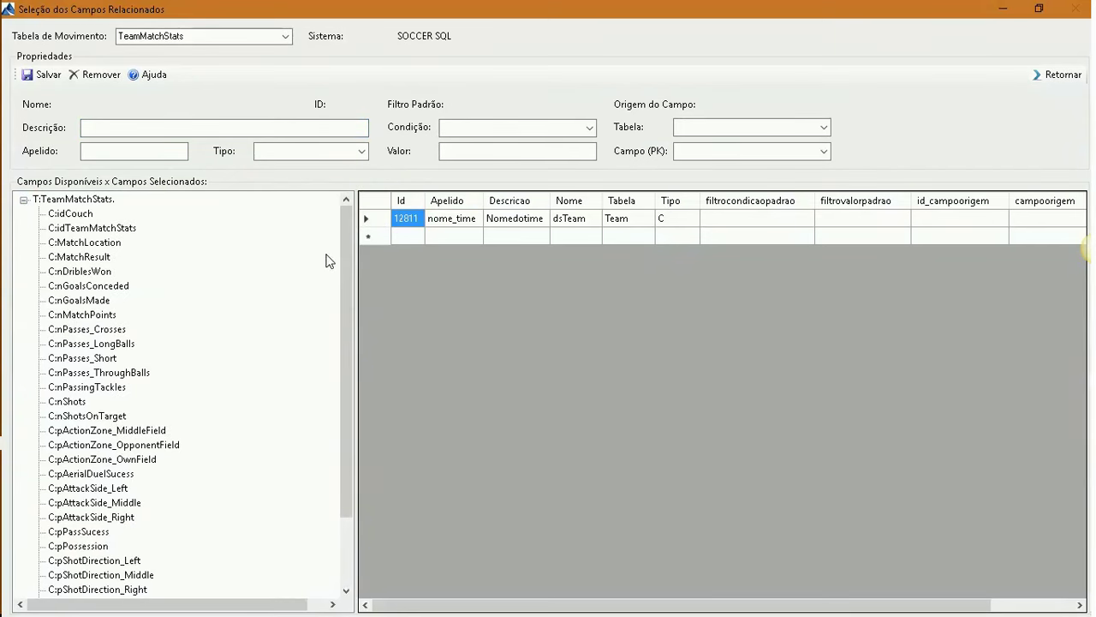
left_click_drag(343, 254, 334, 329)
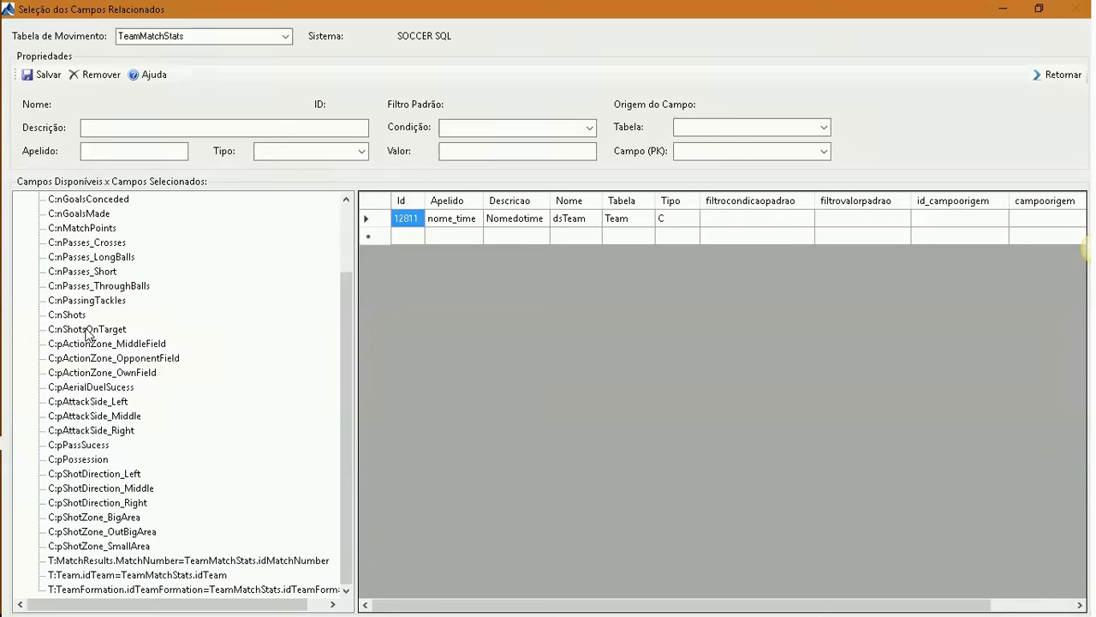
double_click(86, 329)
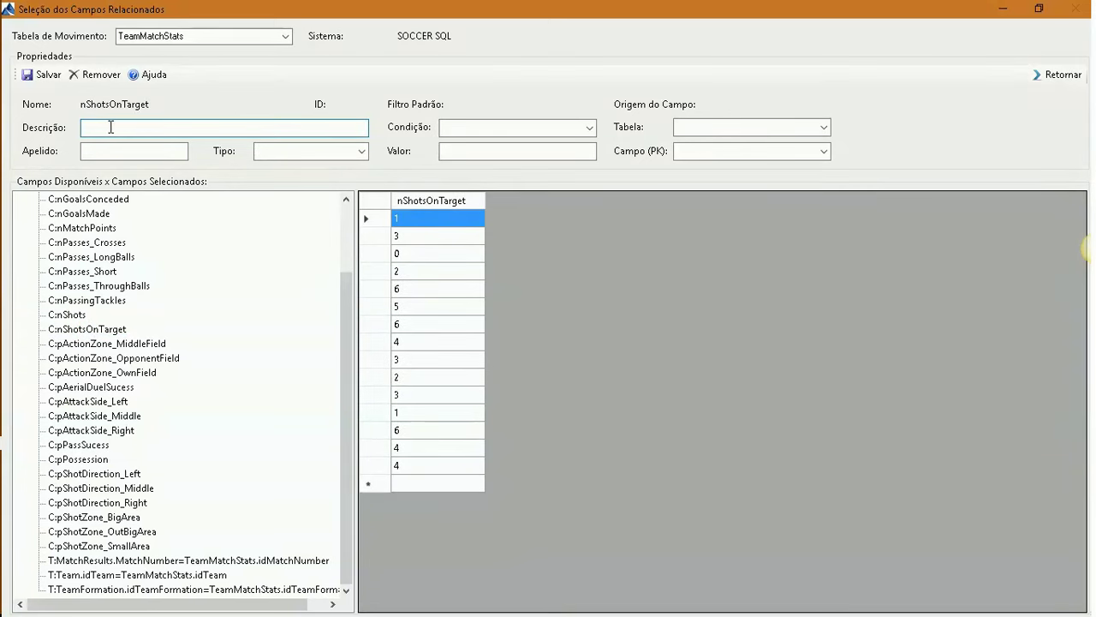
type("Número de Chutes ao Gol")
left_click(128, 152)
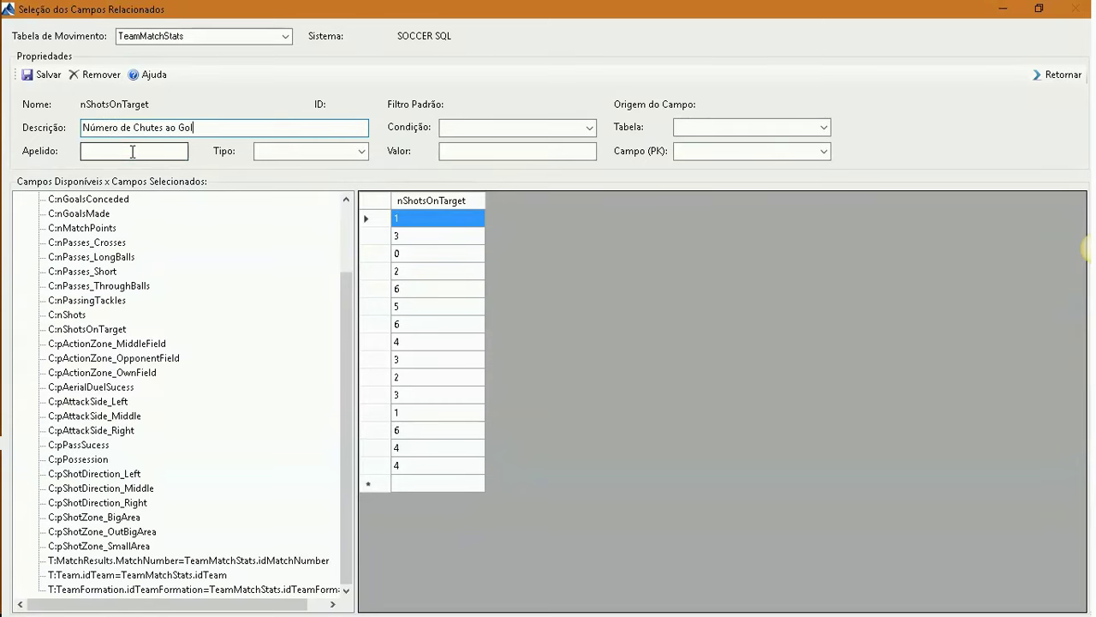
type("chutes_go")
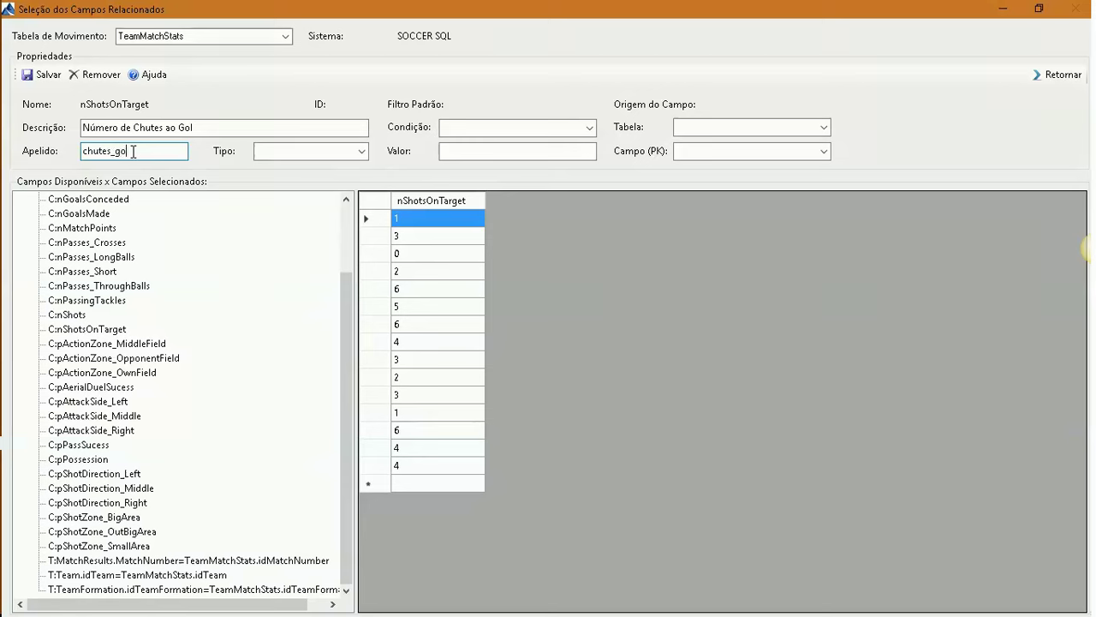
type("l")
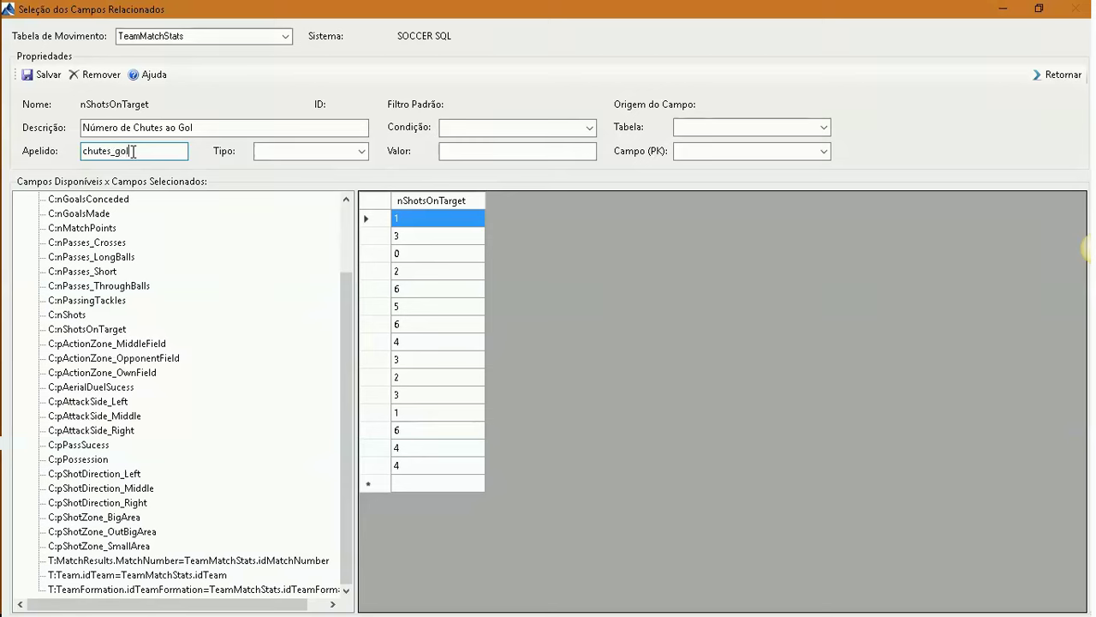
Set the nShotsOnTarget field's type to N: Campo Numérico and save it without a default filter
left_click(362, 153)
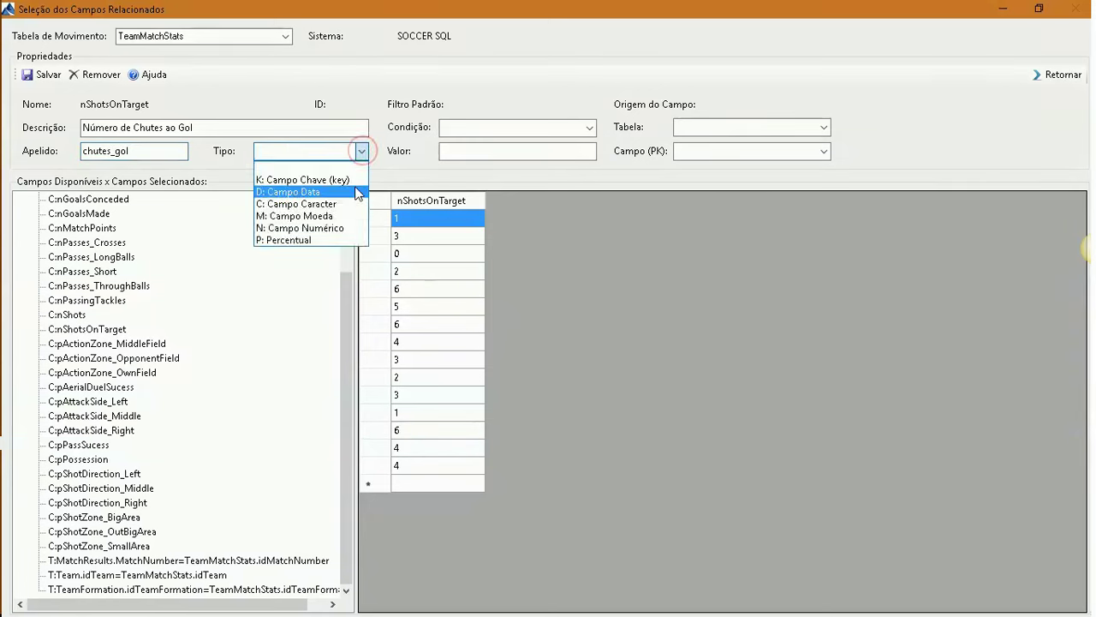
left_click(337, 228)
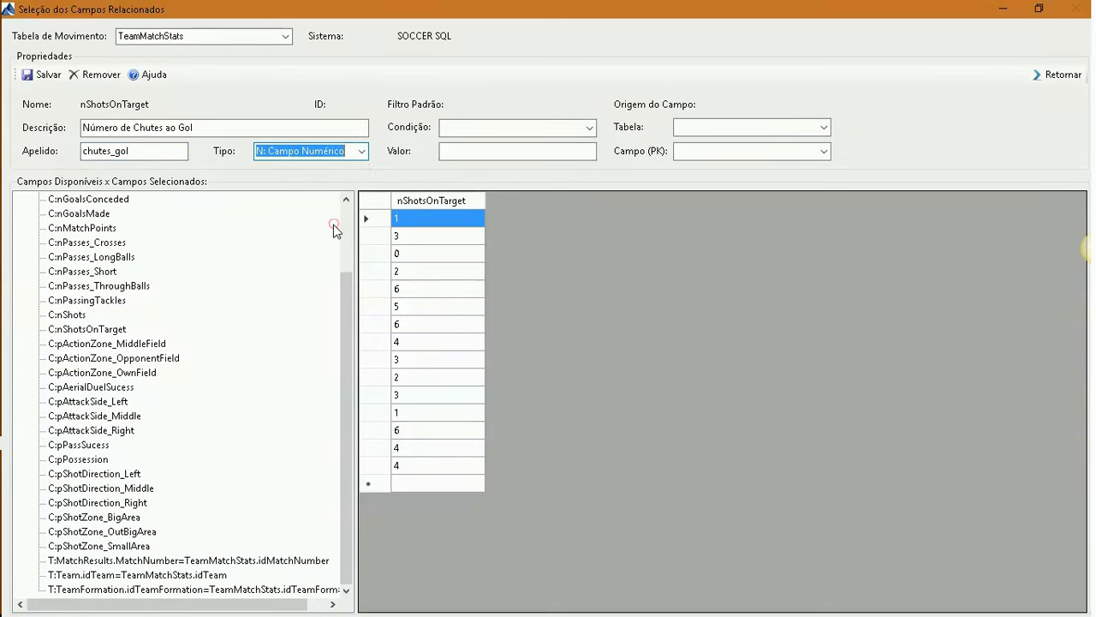
left_click(590, 127)
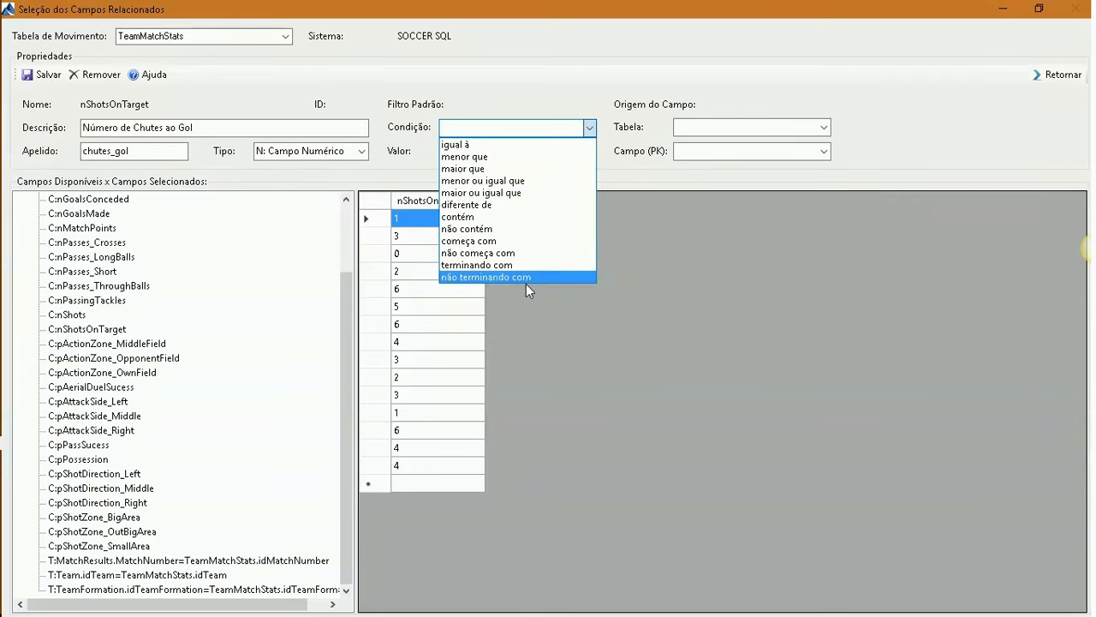
left_click(599, 95)
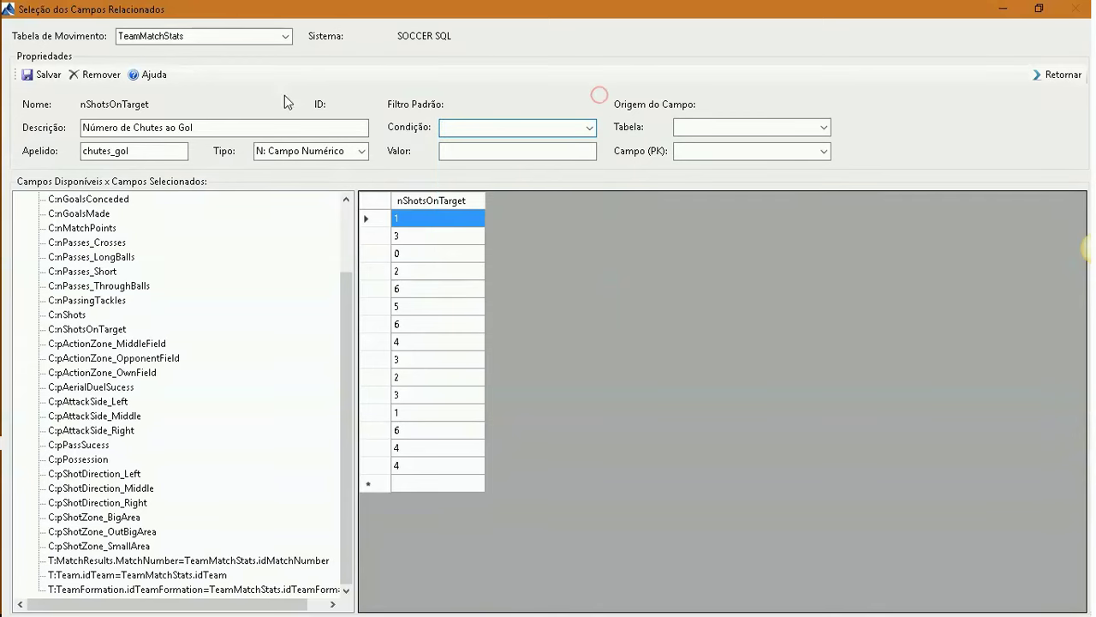
left_click(47, 74)
left_click(673, 367)
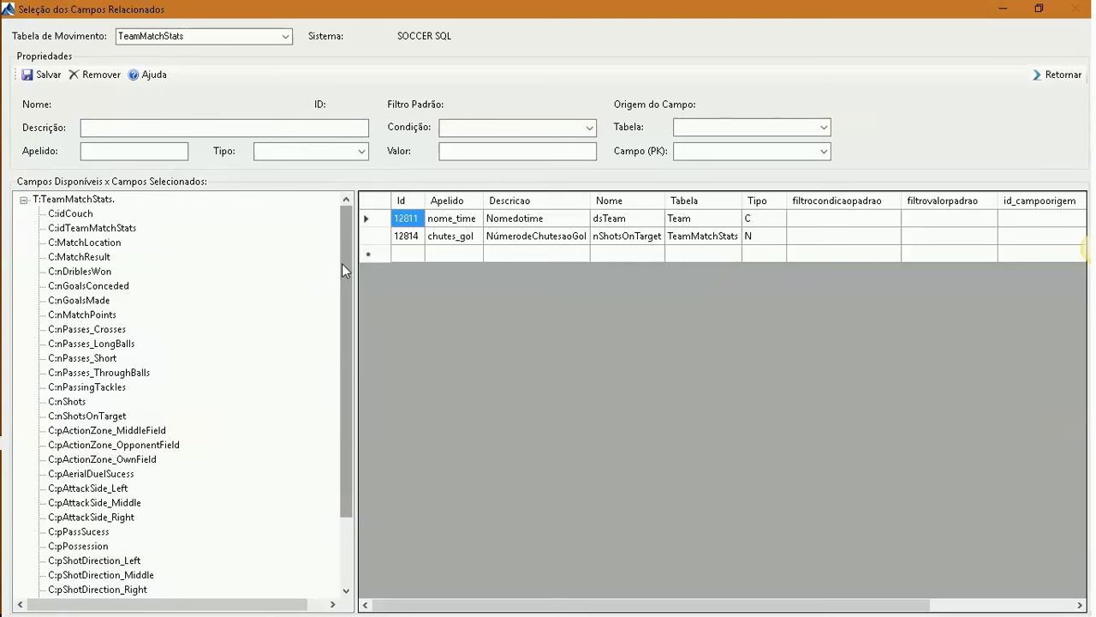
Expand the MatchResults table related to TeamMatchStats and load its MatchDate field for configuration
left_click_drag(342, 263, 335, 358)
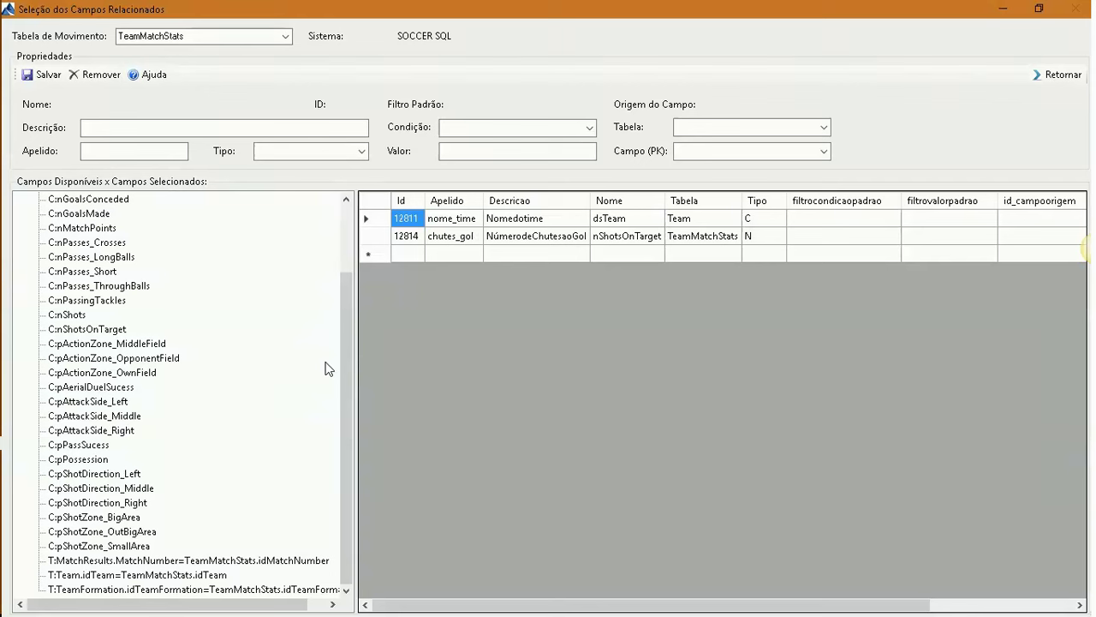
double_click(95, 562)
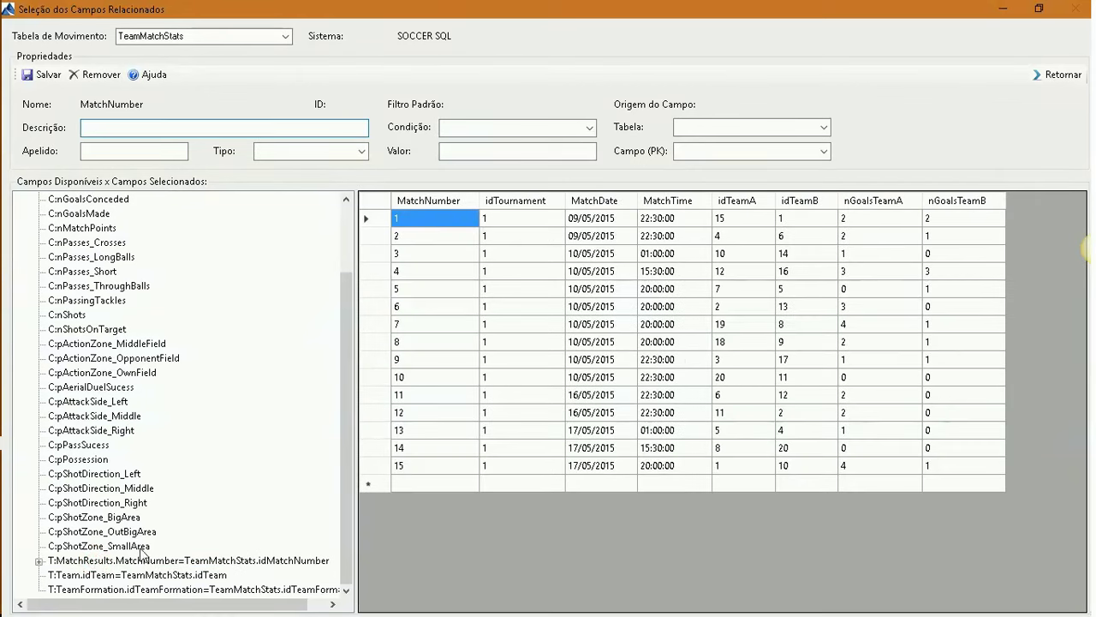
left_click(39, 562)
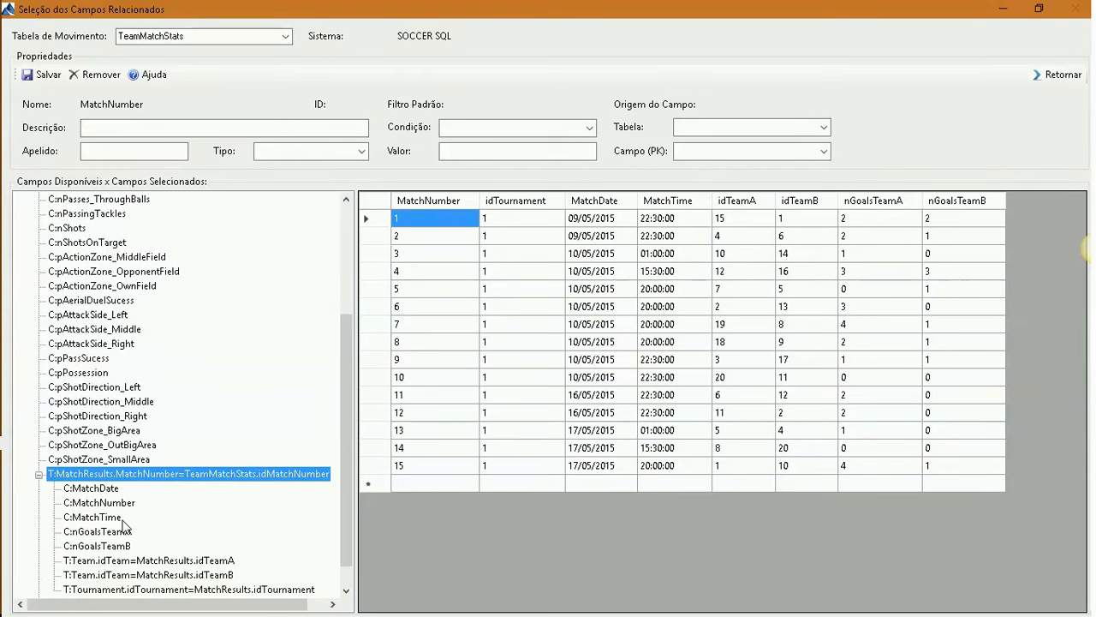
left_click_drag(346, 489, 343, 531)
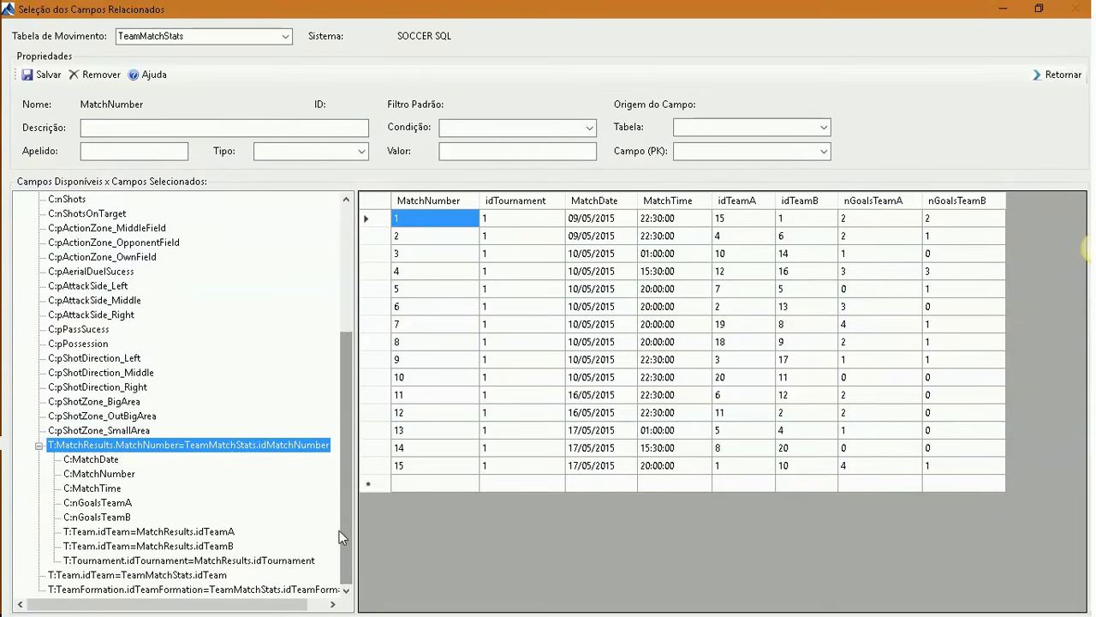
left_click(90, 460)
Give the MatchDate field the description "Data da Partida" and the alias data_partida
left_click(219, 130)
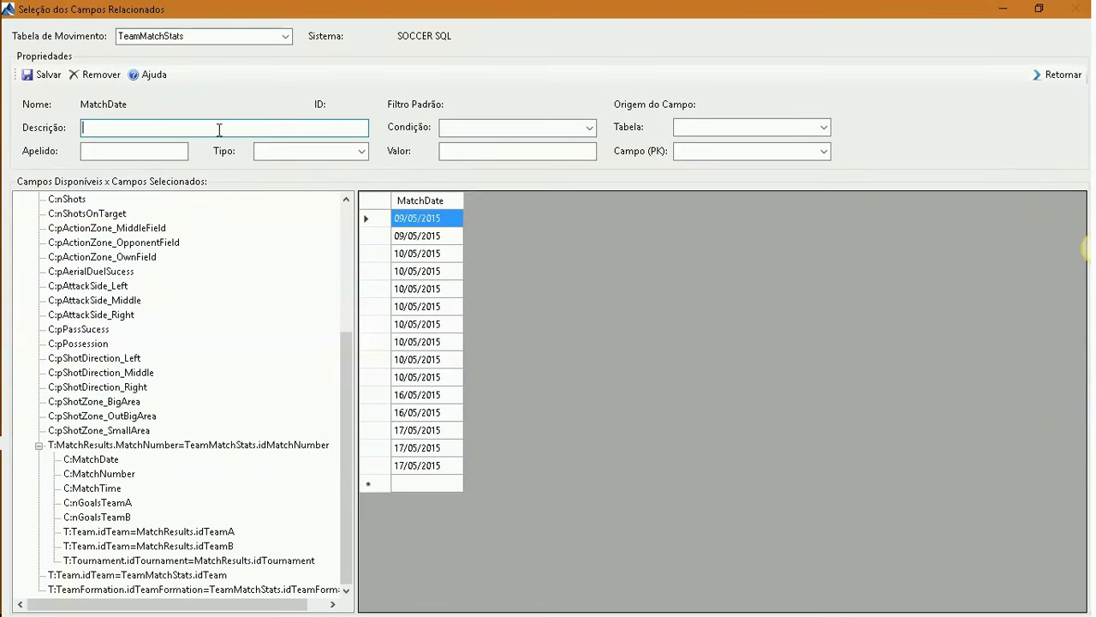
type("Data da Partida")
left_click(172, 152)
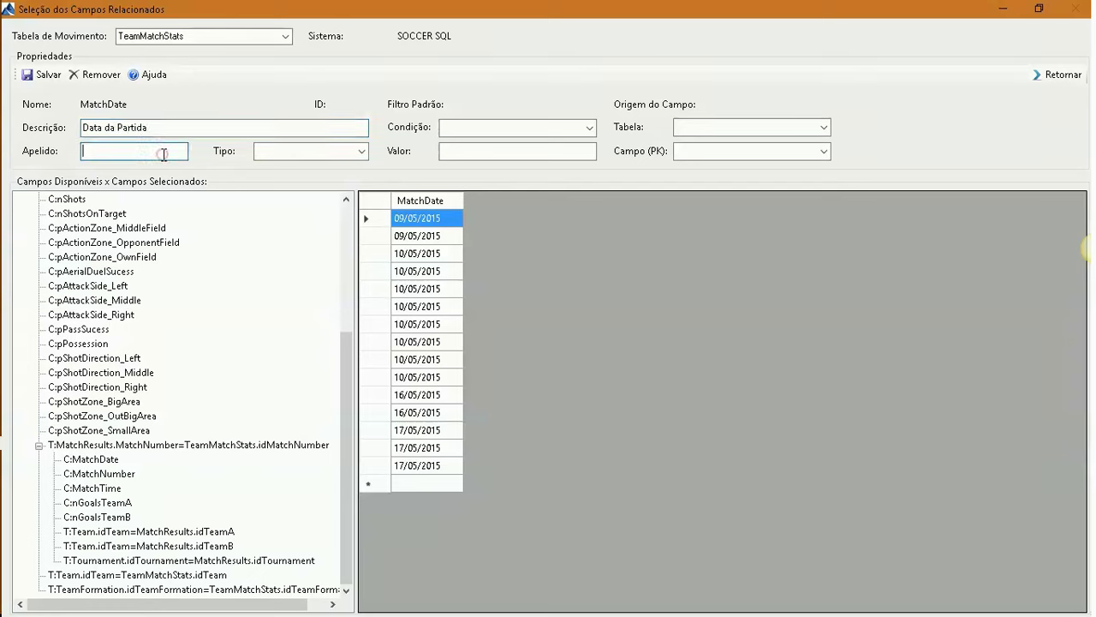
type("data_partida")
key("BackSpace")
type("da")
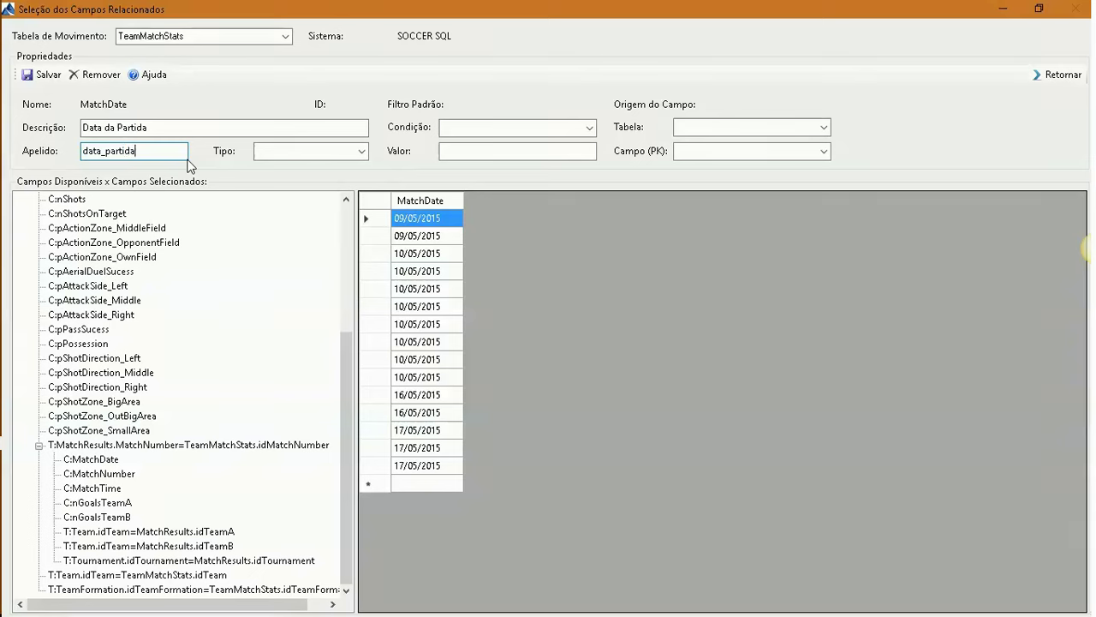
Set the MatchDate field's type to D: Campo Data, save it without a default filter, and leave the related-field selection
left_click(360, 151)
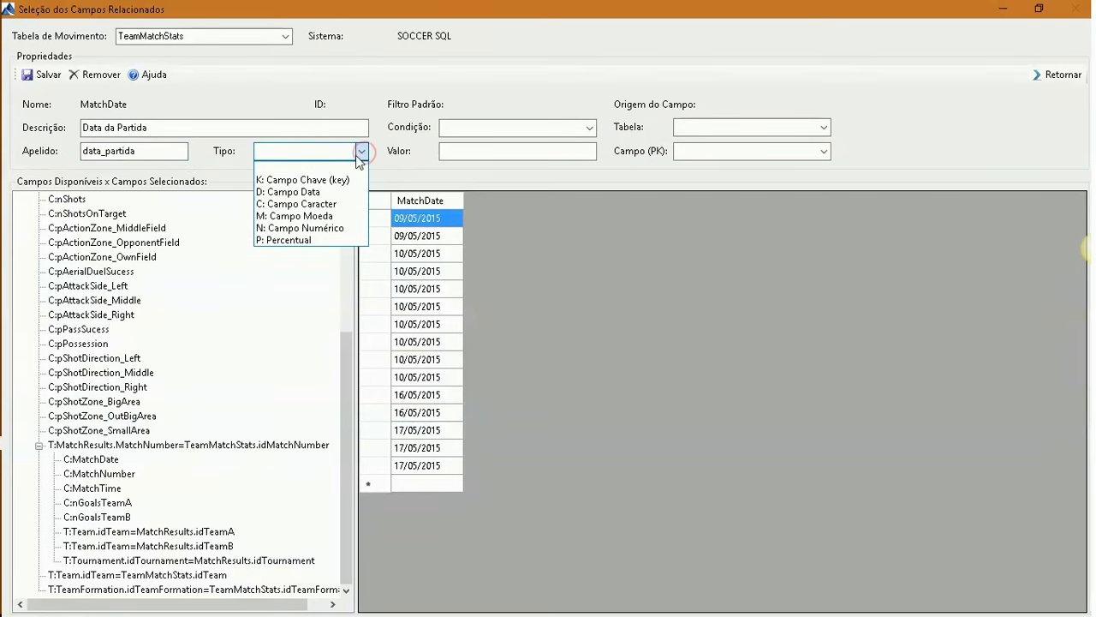
left_click(328, 194)
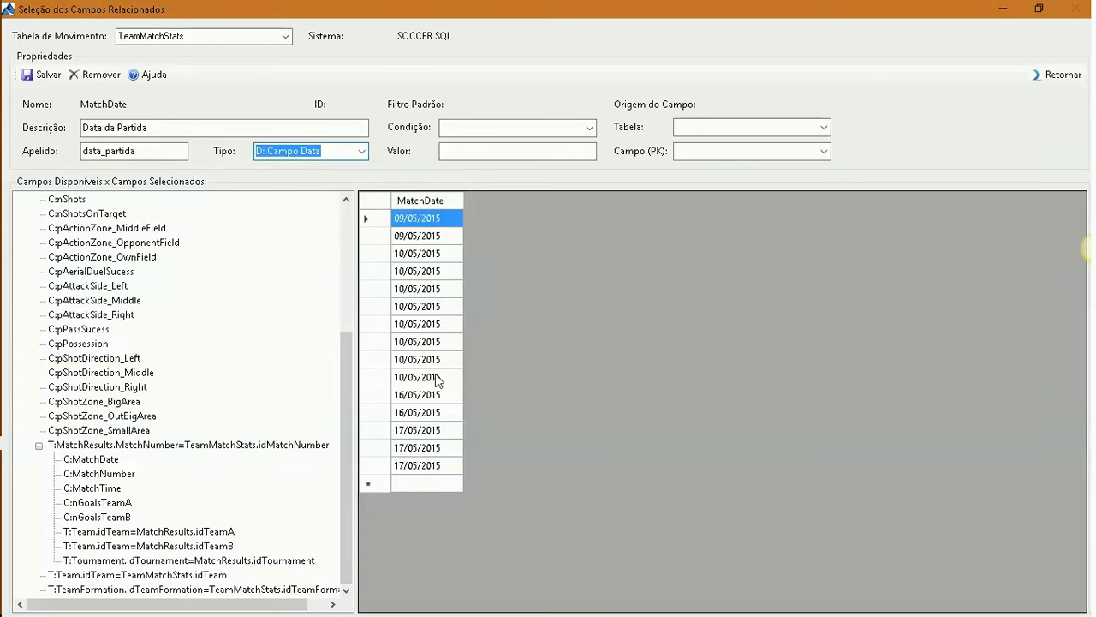
left_click(566, 129)
left_click(30, 80)
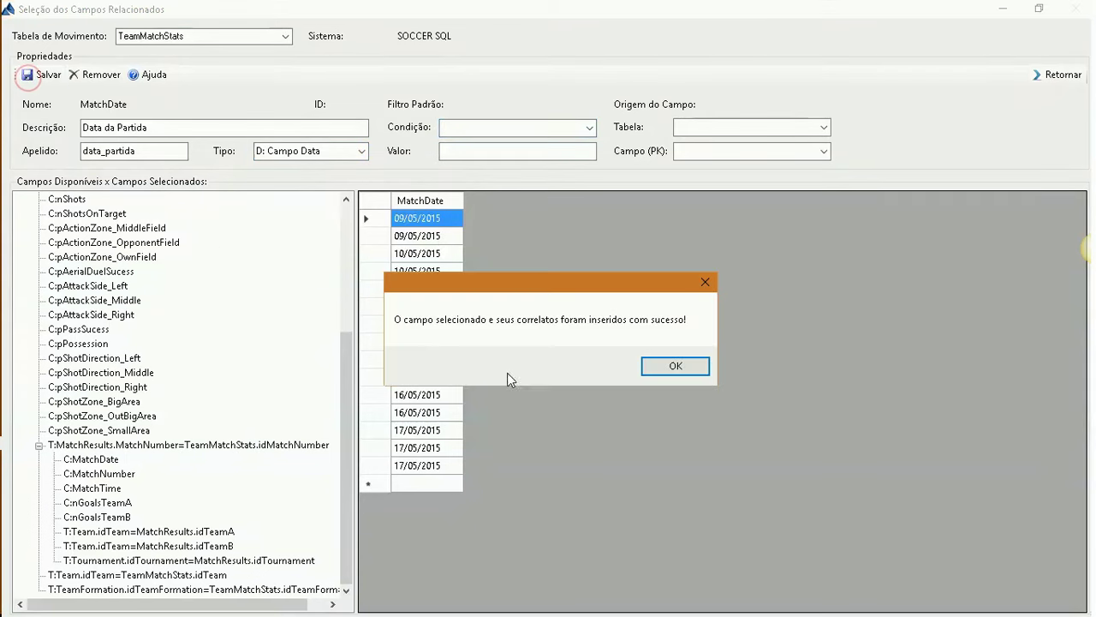
left_click(661, 371)
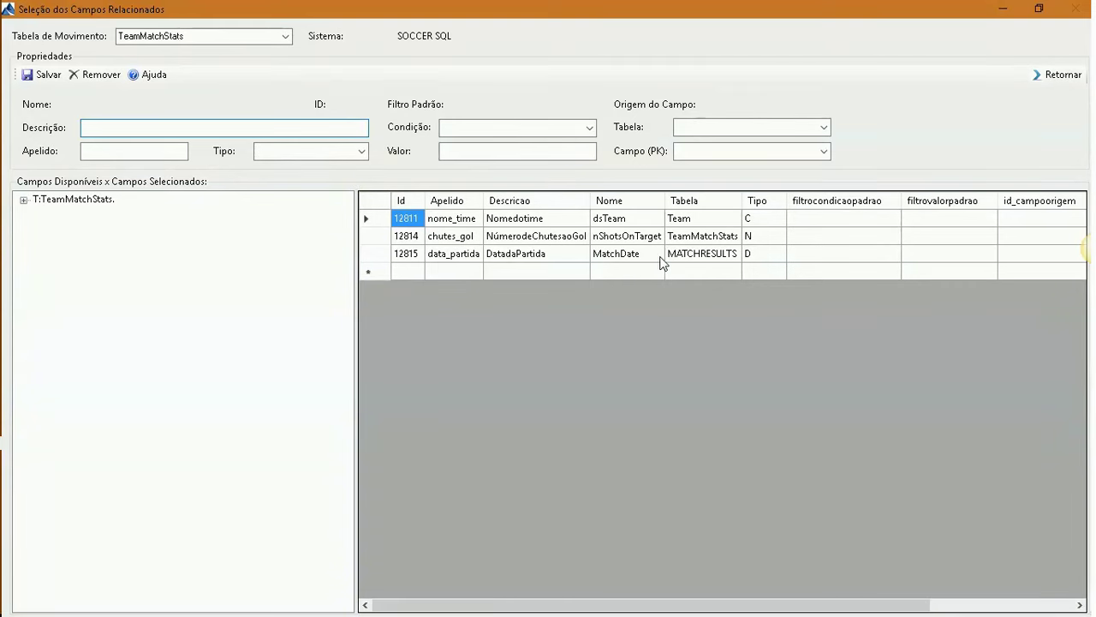
left_click(1060, 74)
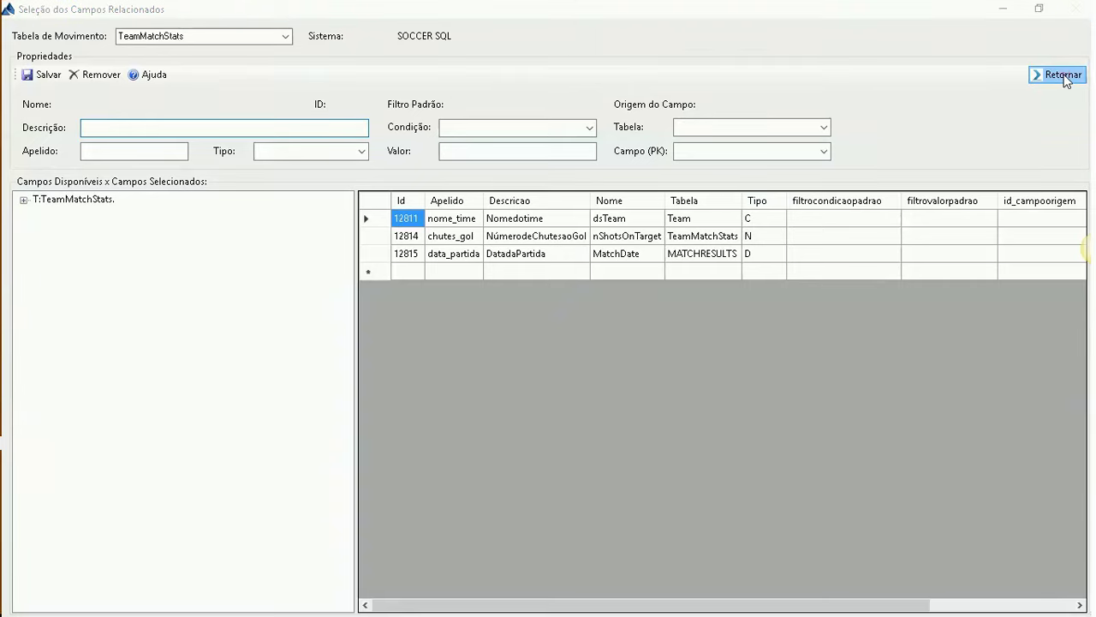